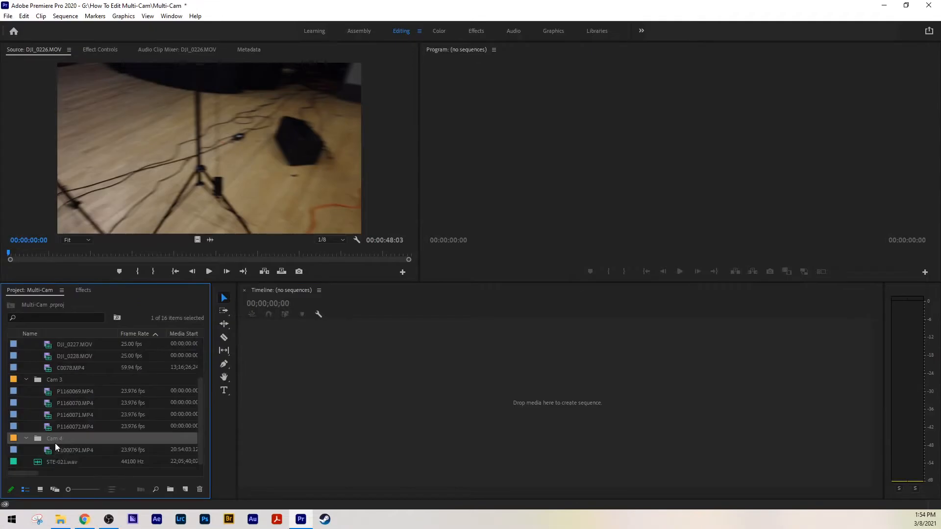
Step: Create a multi-camera source sequence from all camera clips and the audio file, with name suffix "The Age - Live at the Barn", synchronized by audio
{"action": "key", "text": "ctrl+a"}
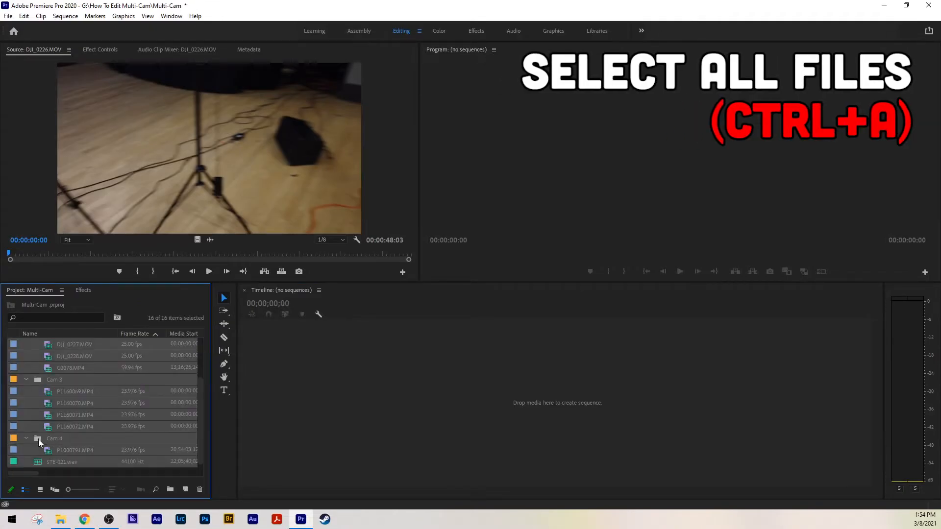
{"action": "left_click", "coordinate": [39, 343], "text": "ctrl"}
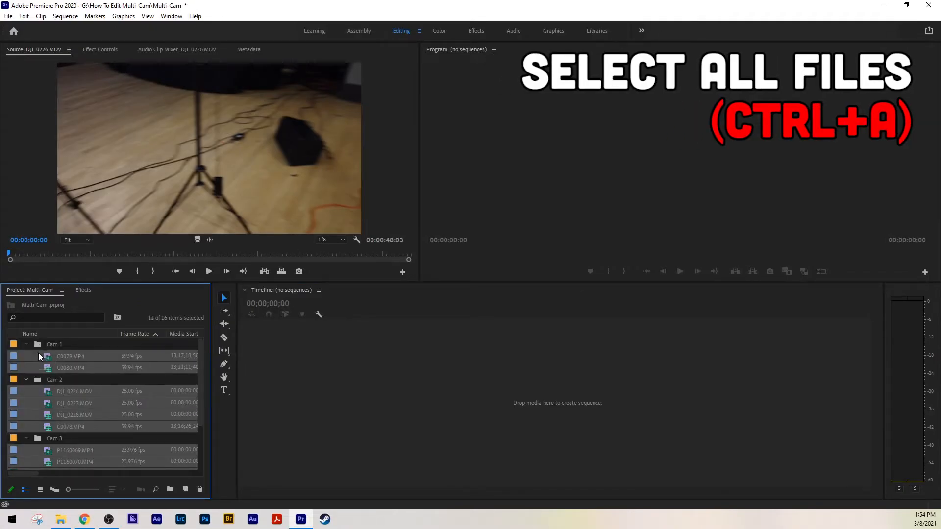
{"action": "right_click", "coordinate": [47, 361]}
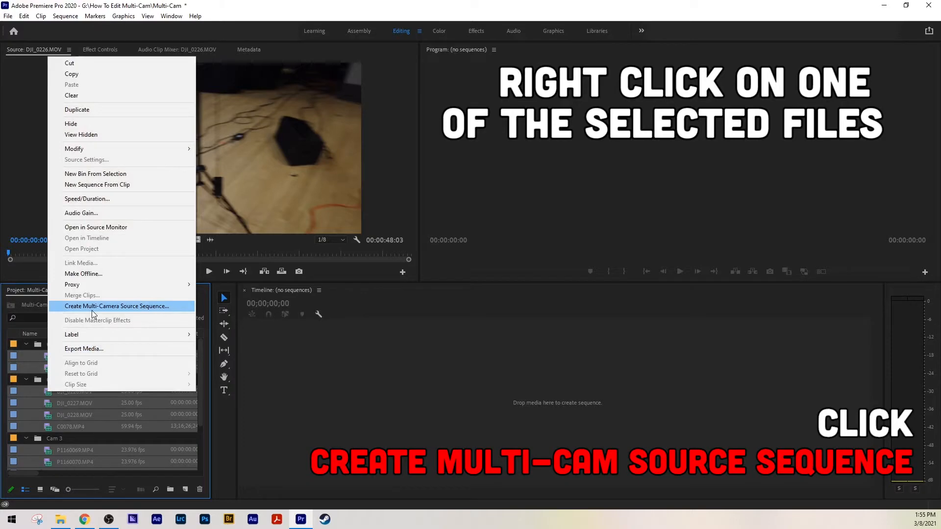
{"action": "left_click", "coordinate": [92, 311]}
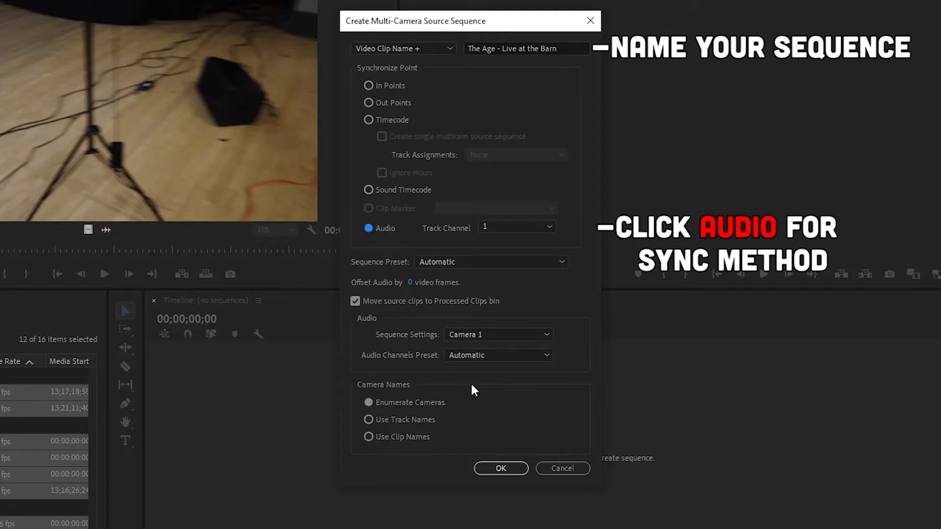
{"action": "left_click", "coordinate": [487, 464]}
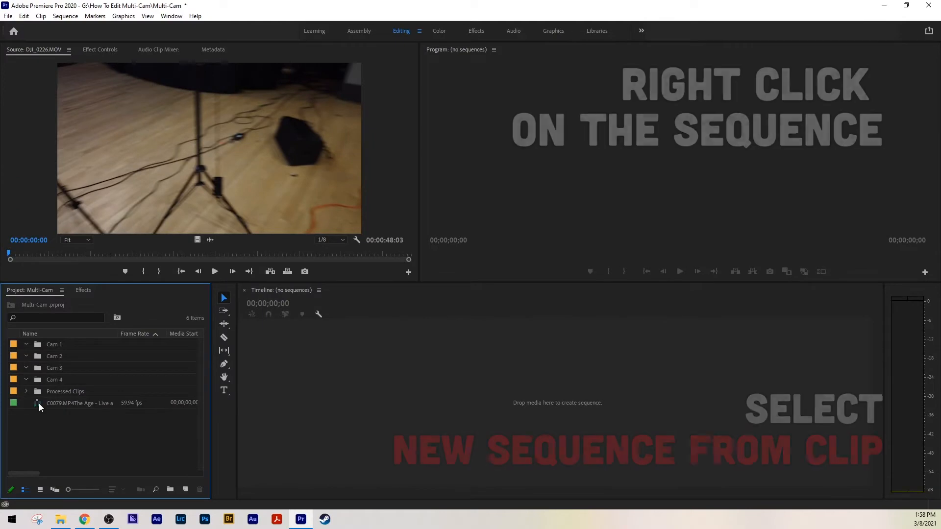
Step: Create a new sequence from the multi-camera source sequence and skim through it in the timeline
{"action": "right_click", "coordinate": [39, 403]}
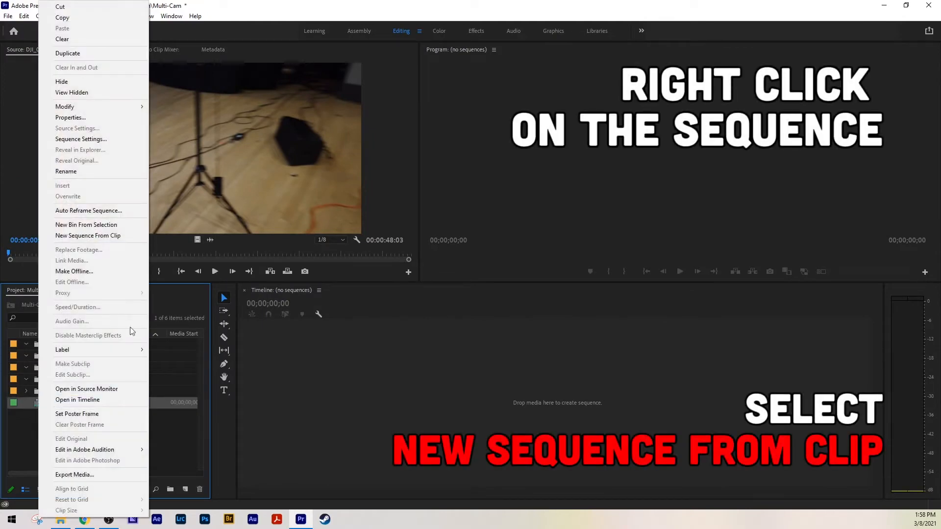
{"action": "left_click", "coordinate": [98, 236]}
{"action": "left_click_drag", "start_coordinate": [384, 310], "coordinate": [500, 312]}
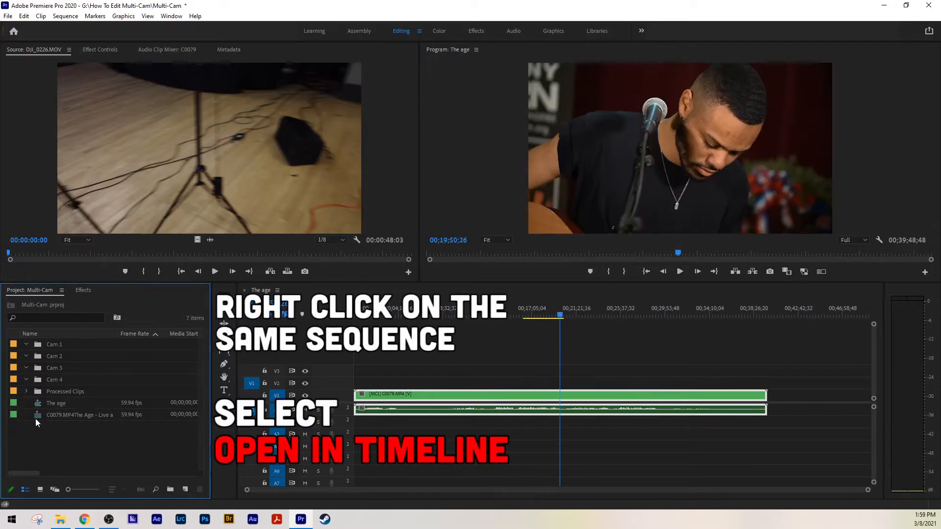
Step: Open the multi-camera source sequence in the timeline and check the framing of its synced clips
{"action": "right_click", "coordinate": [36, 417]}
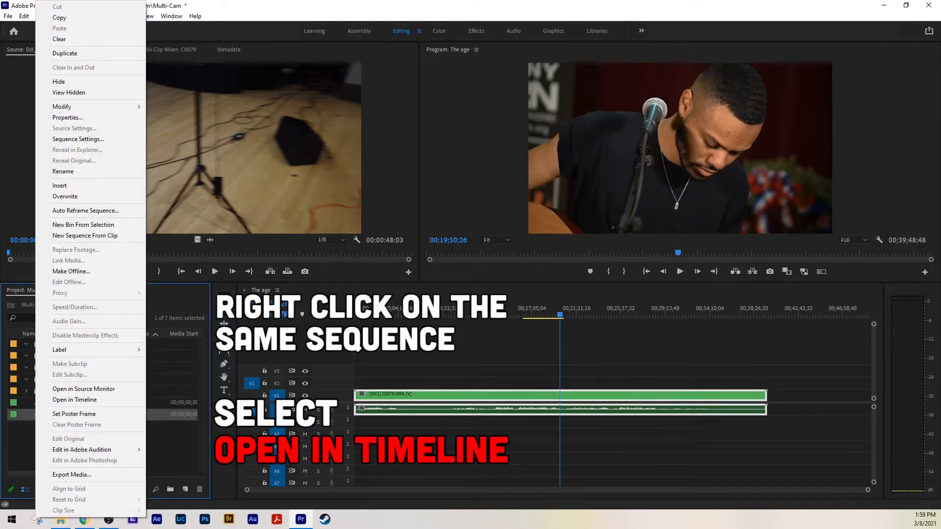
{"action": "left_click", "coordinate": [70, 402]}
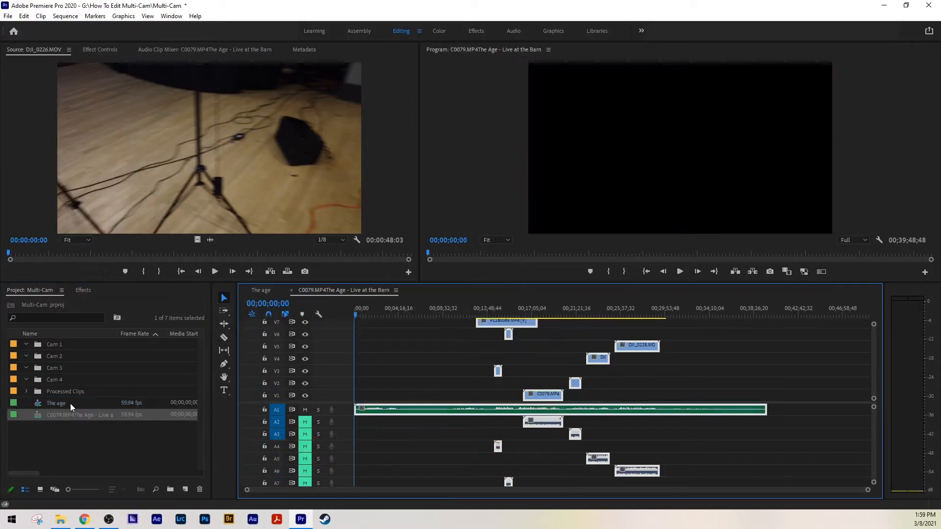
{"action": "left_click", "coordinate": [496, 312]}
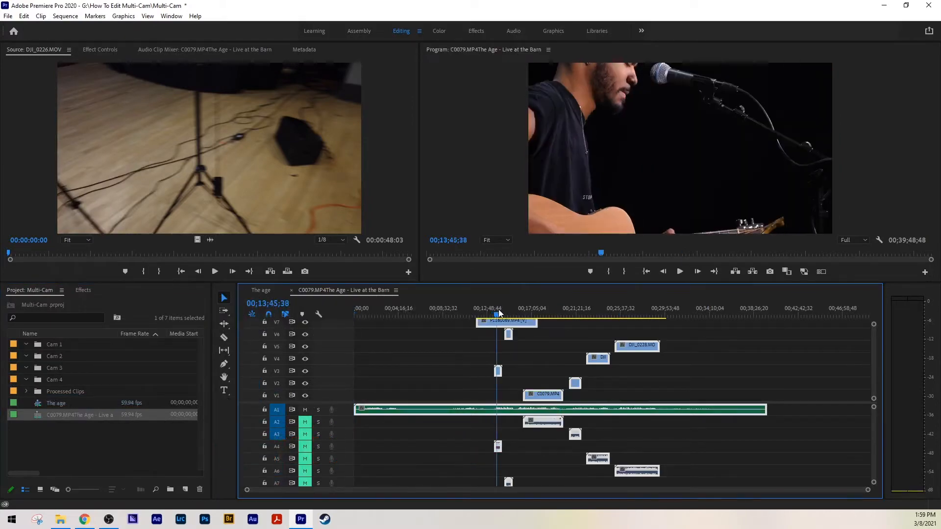
{"action": "left_click_drag", "start_coordinate": [499, 314], "coordinate": [501, 313]}
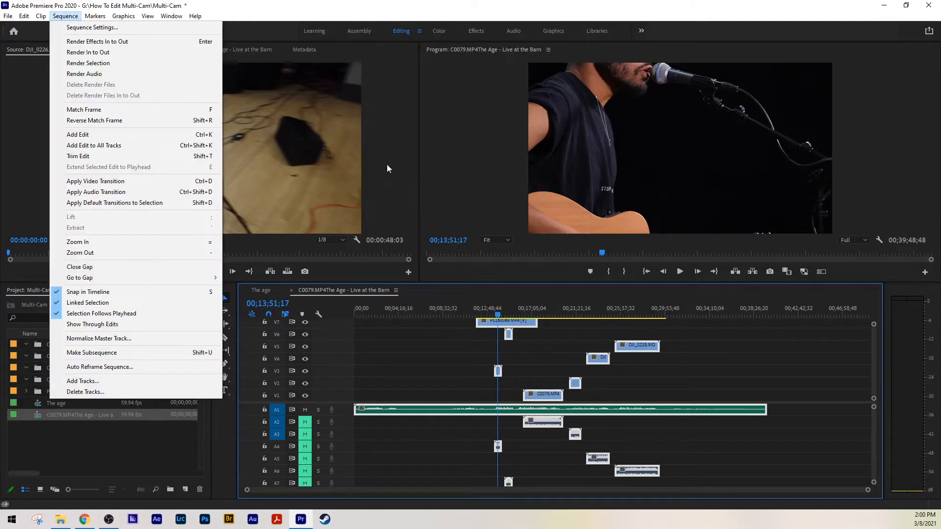
Step: Apply Set to Frame Size to all the selected clips in the multi-camera source sequence
{"action": "left_click", "coordinate": [425, 312]}
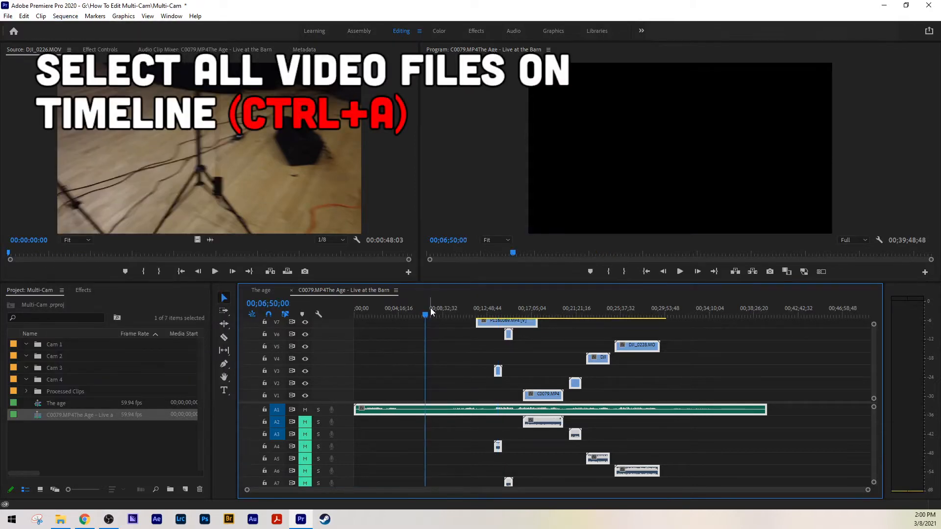
{"action": "left_click", "coordinate": [479, 310]}
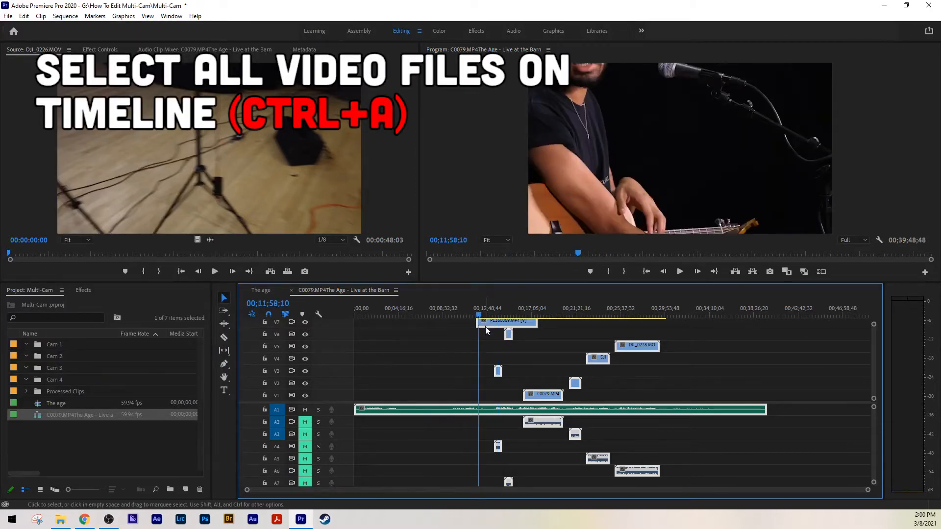
{"action": "right_click", "coordinate": [486, 327]}
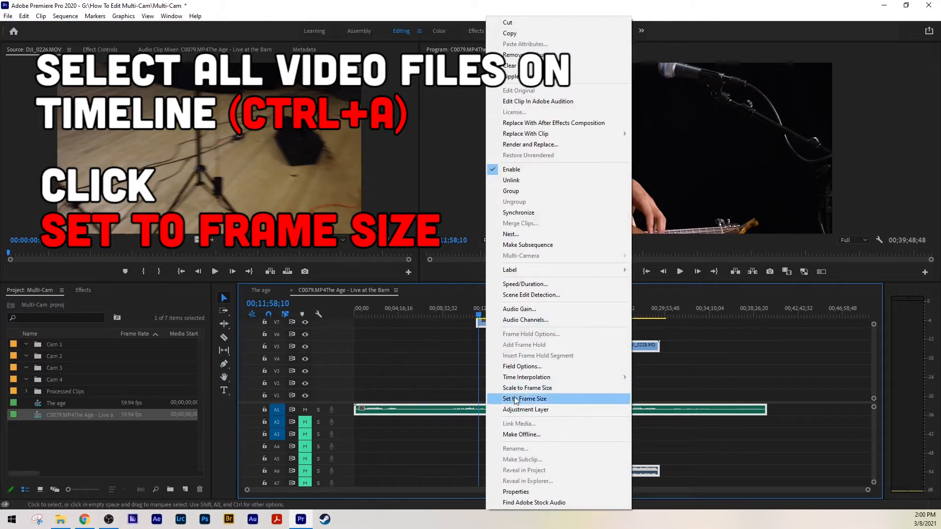
{"action": "left_click", "coordinate": [514, 398]}
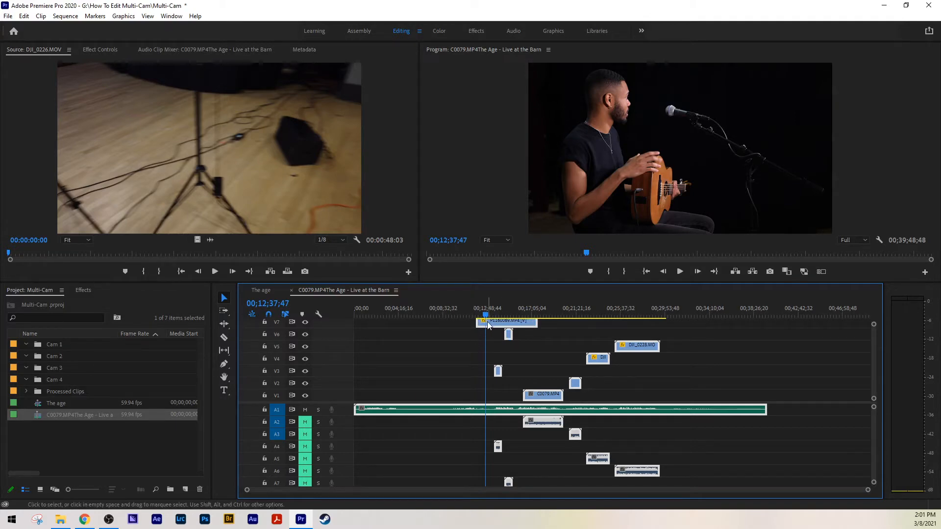
Step: Consolidate each camera's clips onto one video track: the P1160 clips on V7, the DJI clips on V3, C0079 and C0080 on V1
{"action": "scroll", "coordinate": [873, 360], "scroll_direction": "up", "scroll_amount": 3}
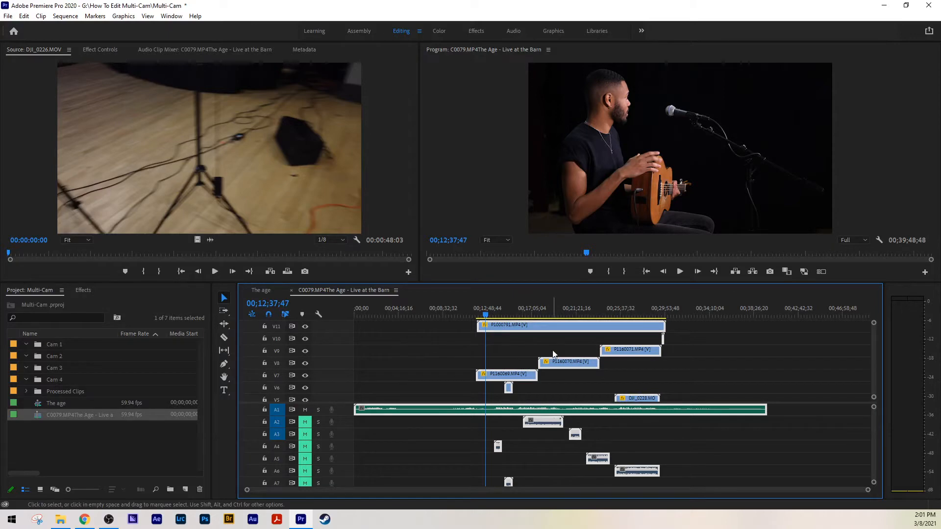
{"action": "left_click", "coordinate": [540, 312]}
{"action": "mouse_move", "coordinate": [527, 366]}
{"action": "left_mouse_down"}
{"action": "mouse_move", "coordinate": [532, 346]}
{"action": "mouse_move", "coordinate": [528, 375]}
{"action": "mouse_move", "coordinate": [526, 367]}
{"action": "left_mouse_up"}
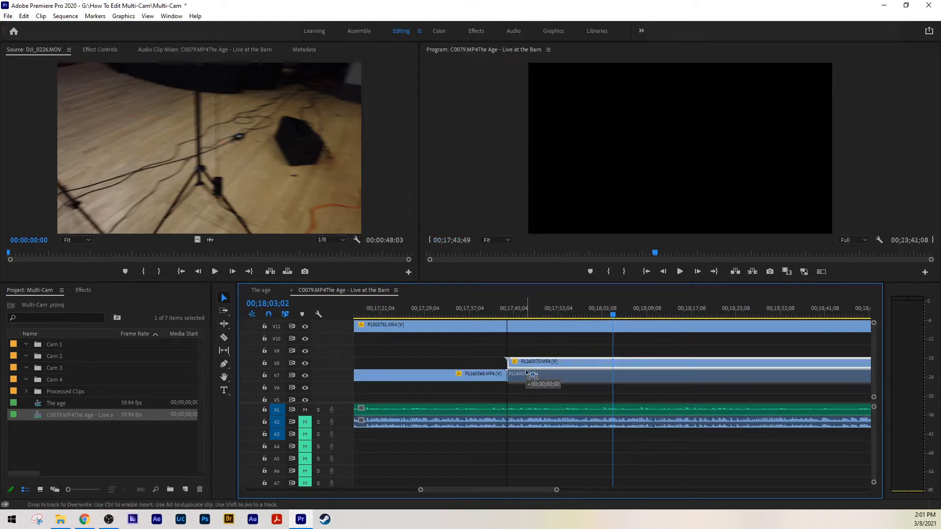
{"action": "key", "text": "minus"}
{"action": "key", "text": "minus"}
{"action": "key", "text": "minus"}
{"action": "key", "text": "minus"}
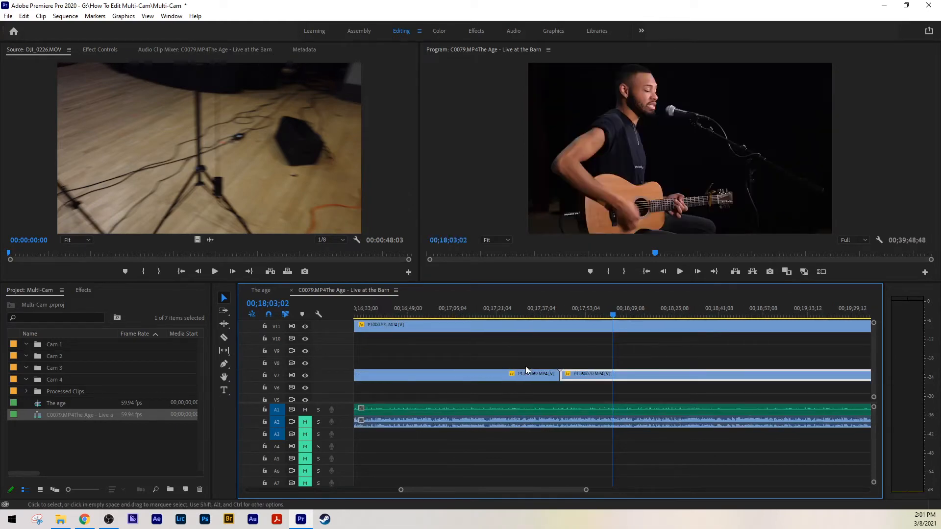
{"action": "left_click_drag", "start_coordinate": [593, 307], "coordinate": [598, 307]}
{"action": "key", "text": "equal"}
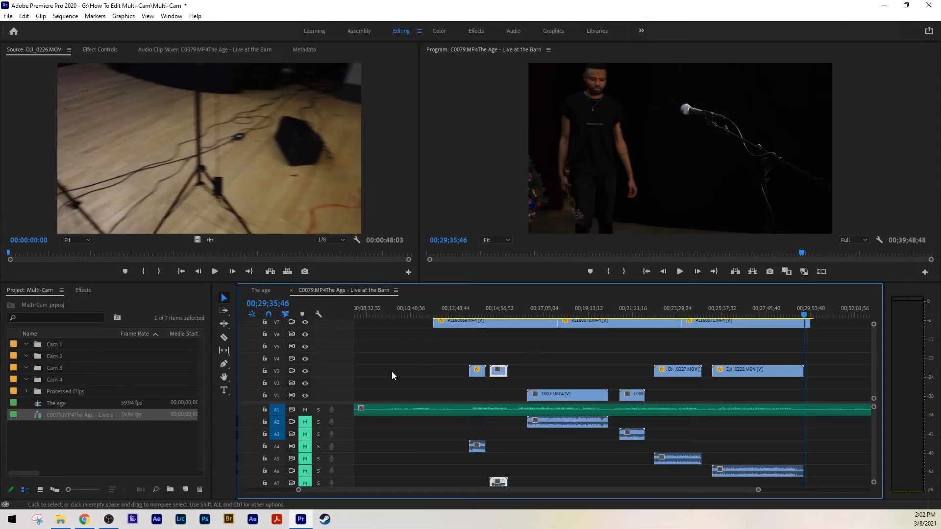
Step: Delete all empty video tracks from the multi-camera source sequence and check the remaining stacked camera tracks
{"action": "right_click", "coordinate": [315, 338]}
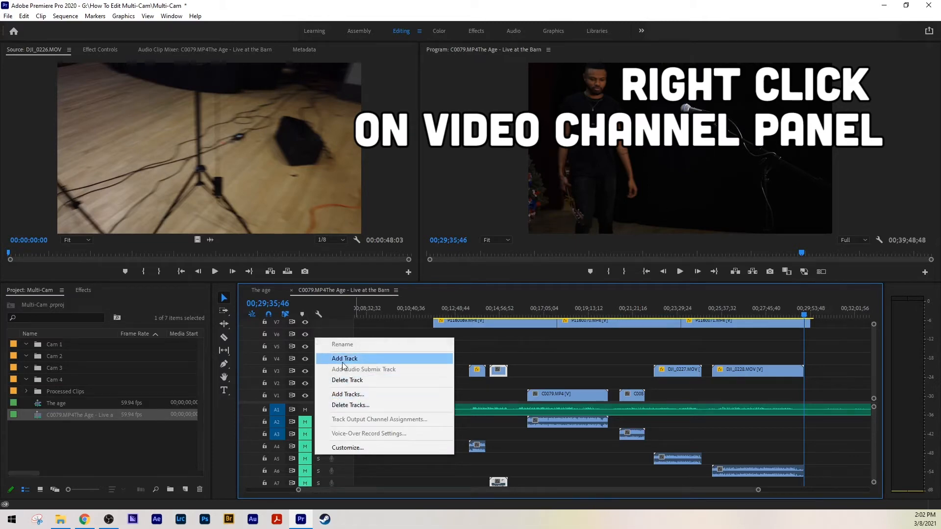
{"action": "left_click", "coordinate": [344, 405]}
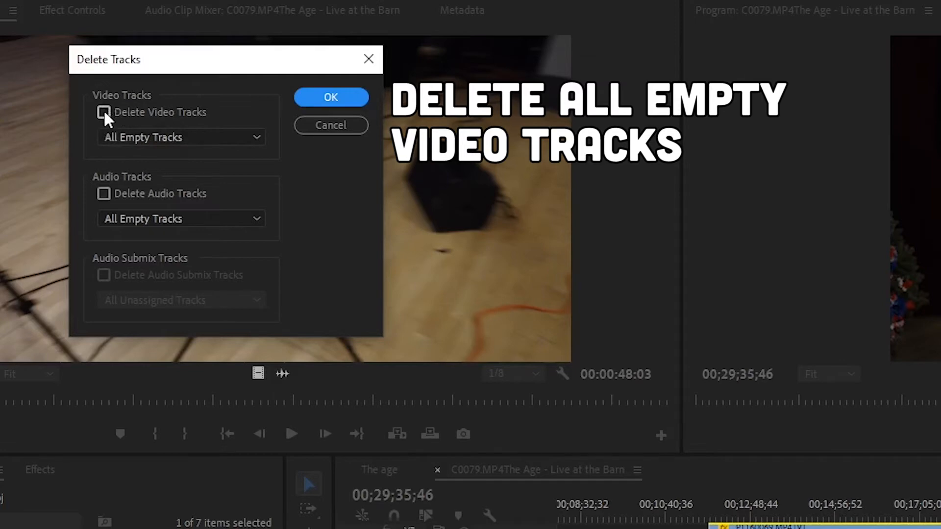
{"action": "left_click", "coordinate": [103, 112]}
{"action": "left_click", "coordinate": [361, 95]}
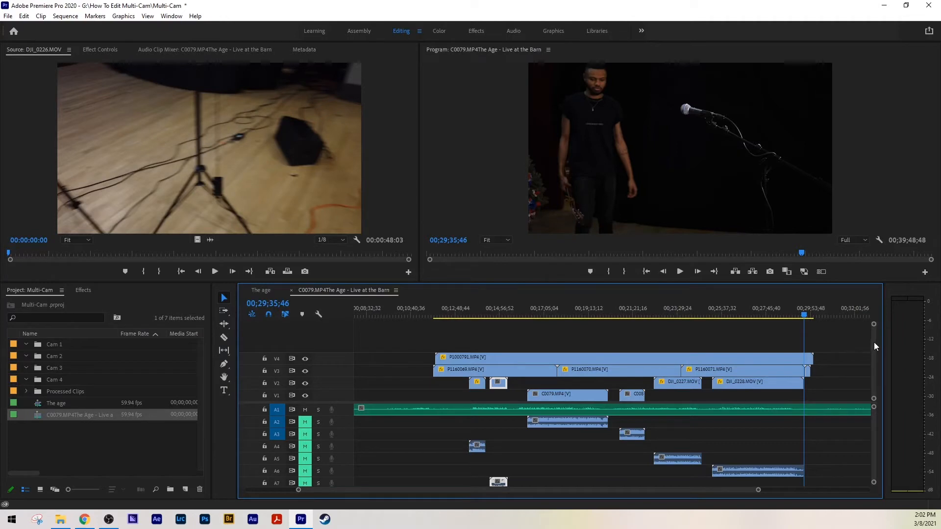
{"action": "left_click", "coordinate": [495, 317]}
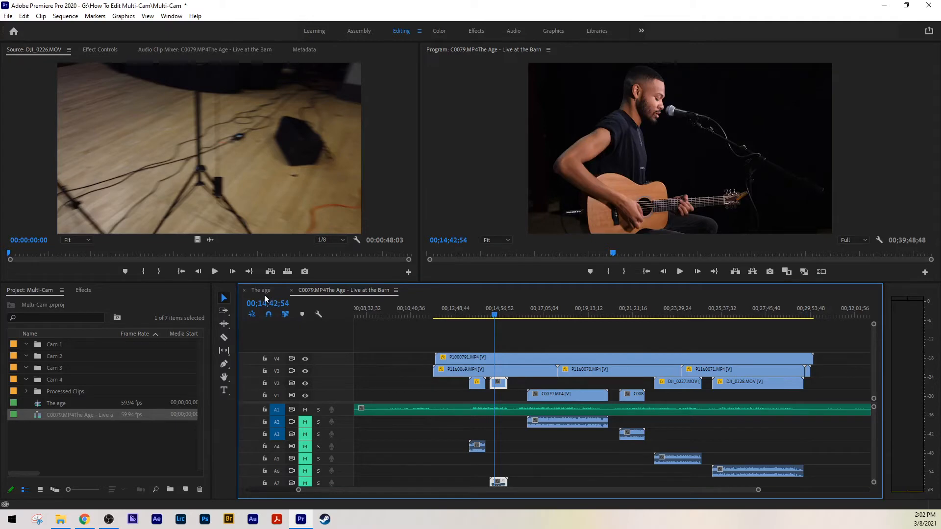
Step: Switch to the sequence "The age" and turn on the multi-camera view in its program monitor
{"action": "left_click", "coordinate": [263, 291]}
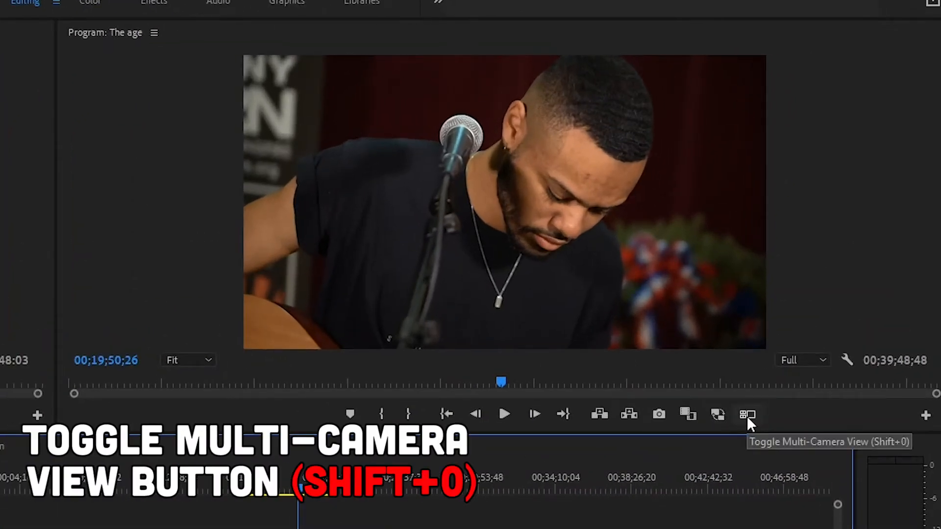
{"action": "left_click", "coordinate": [747, 415]}
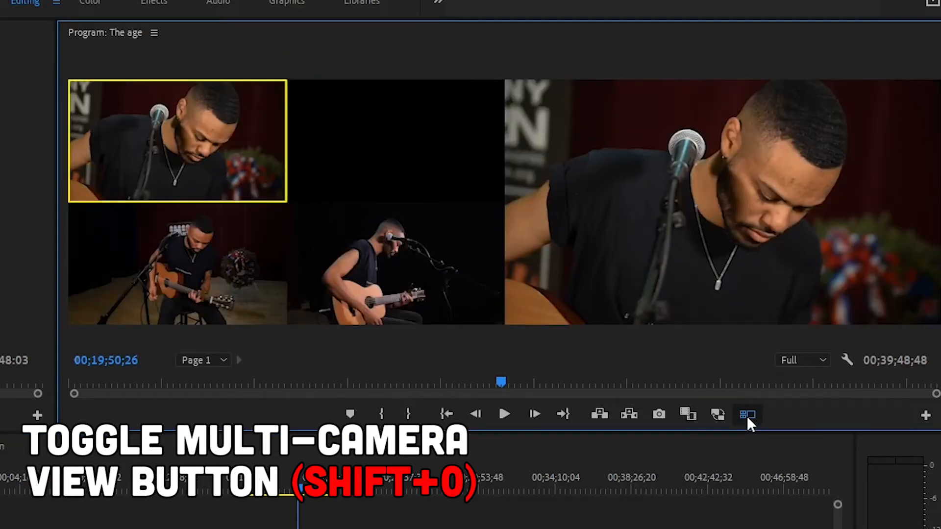
{"action": "left_click", "coordinate": [926, 416]}
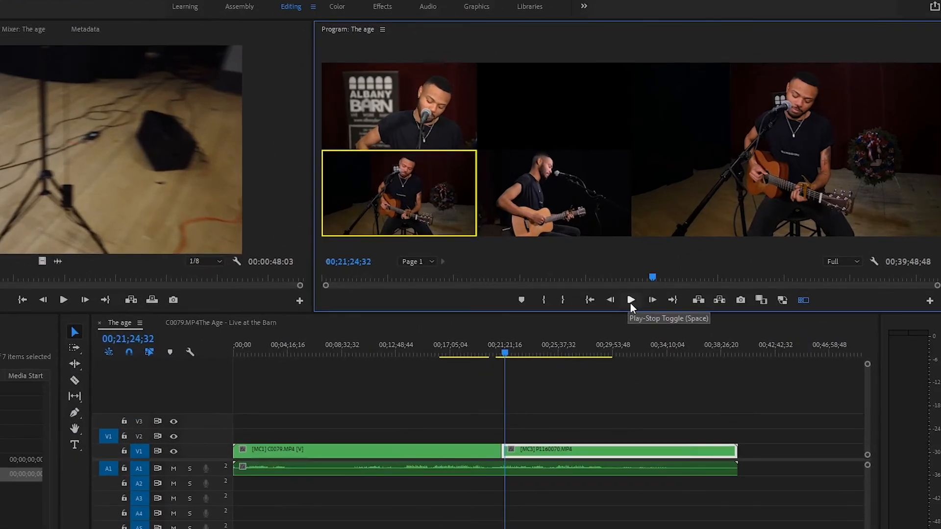
Step: Play the sequence from about 00;21;24 and cut live between camera angles 1, 4, 1, 3 and 4
{"action": "left_click", "coordinate": [680, 271]}
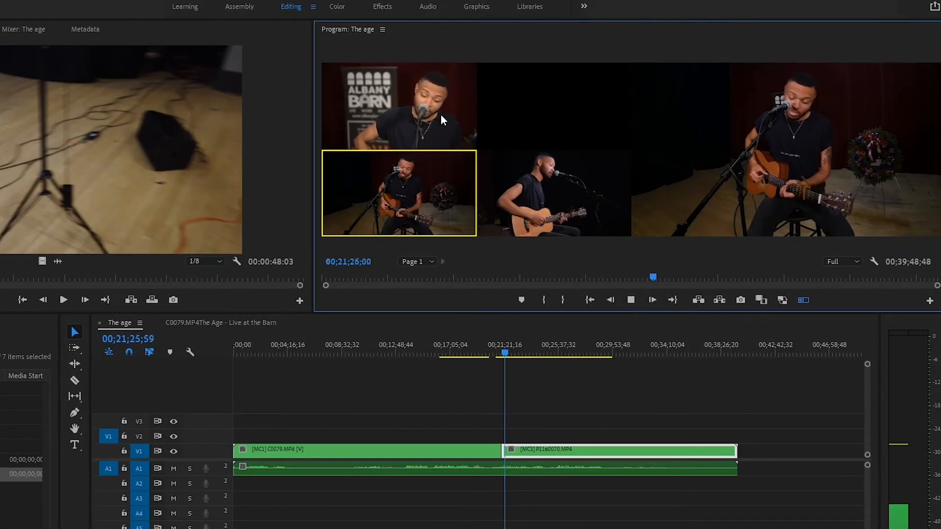
{"action": "left_click", "coordinate": [412, 109]}
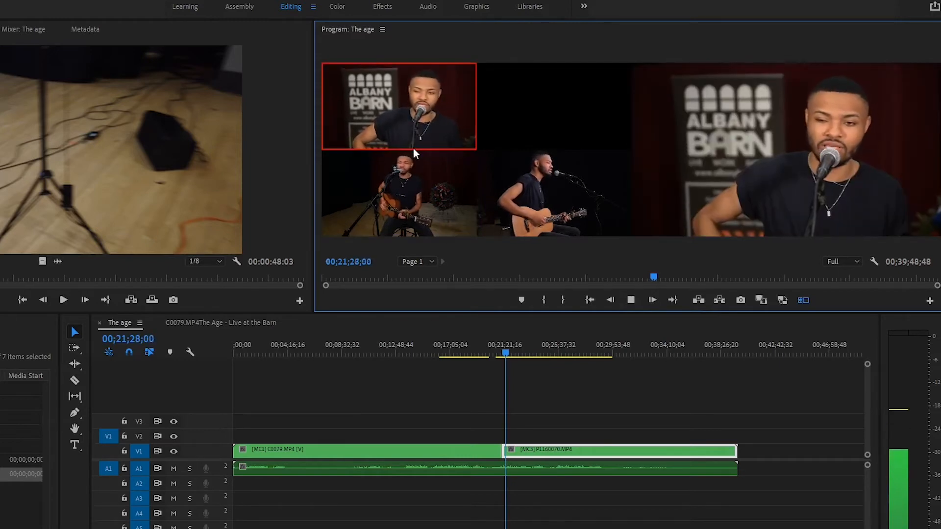
{"action": "left_click", "coordinate": [562, 193]}
{"action": "left_click", "coordinate": [423, 113]}
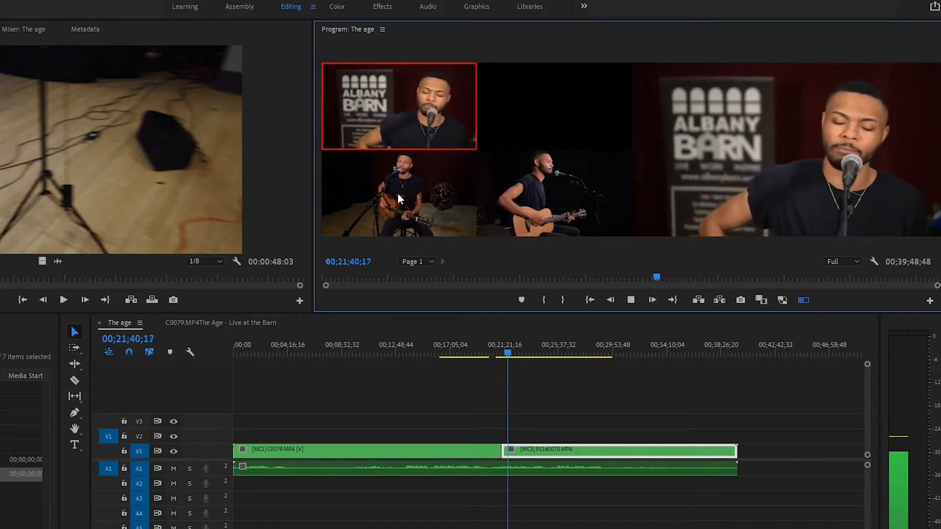
{"action": "left_click", "coordinate": [406, 207]}
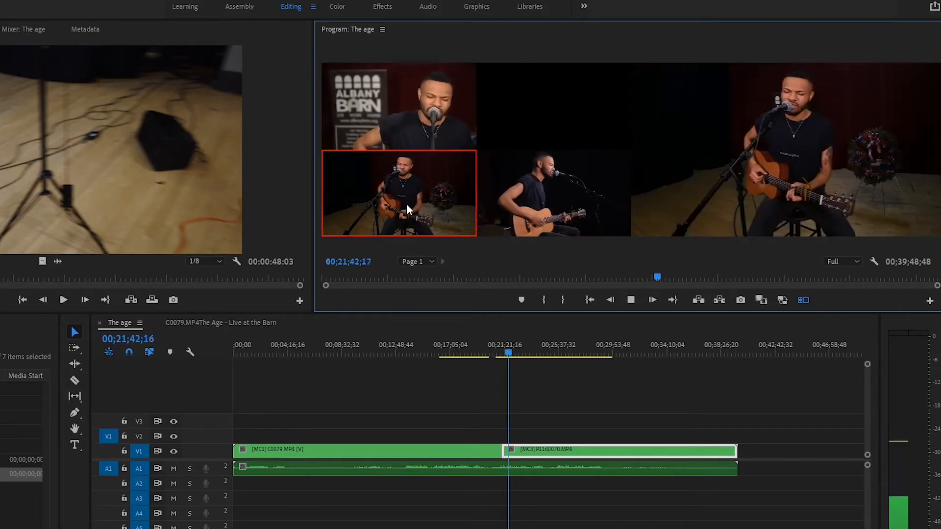
{"action": "left_click", "coordinate": [540, 192]}
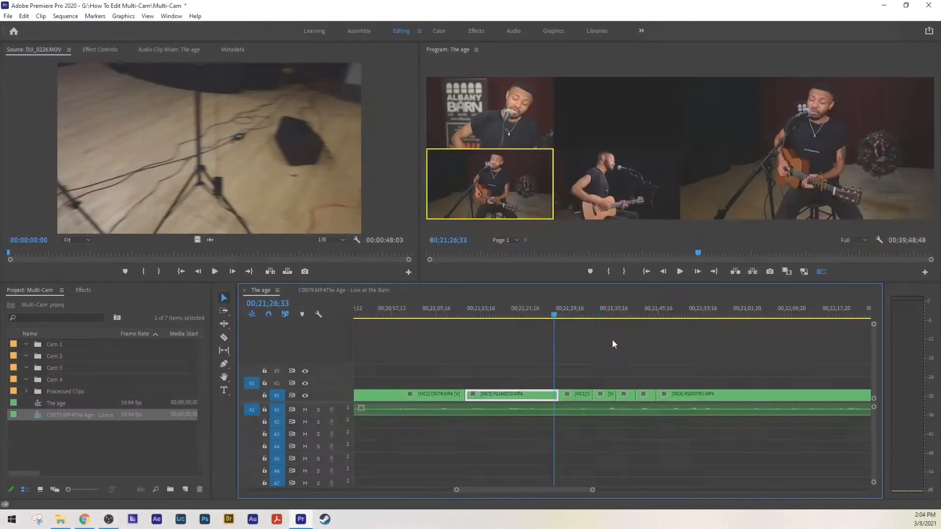
Step: Change the short camera 4 segment at 00;21;34;38 to the camera 3 angle
{"action": "scroll", "coordinate": [612, 342], "scroll_direction": "right", "scroll_amount": 2}
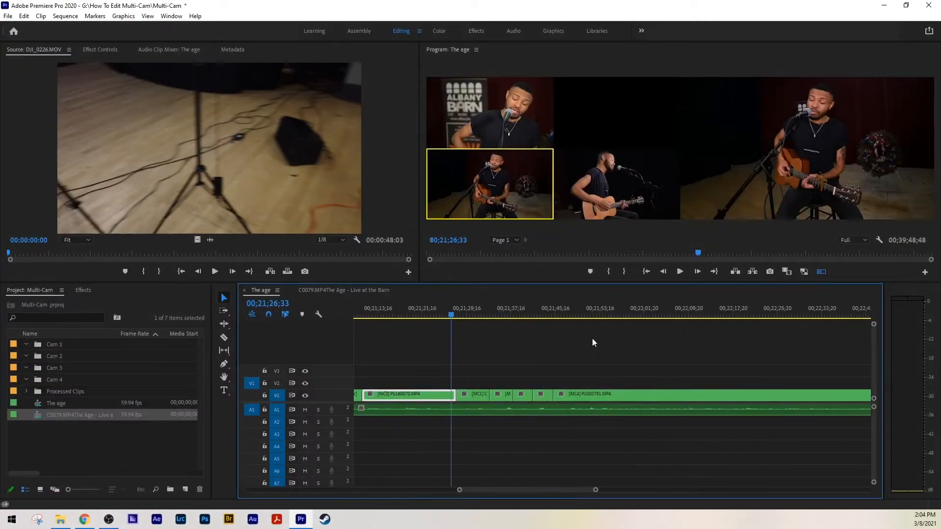
{"action": "left_click", "coordinate": [497, 307]}
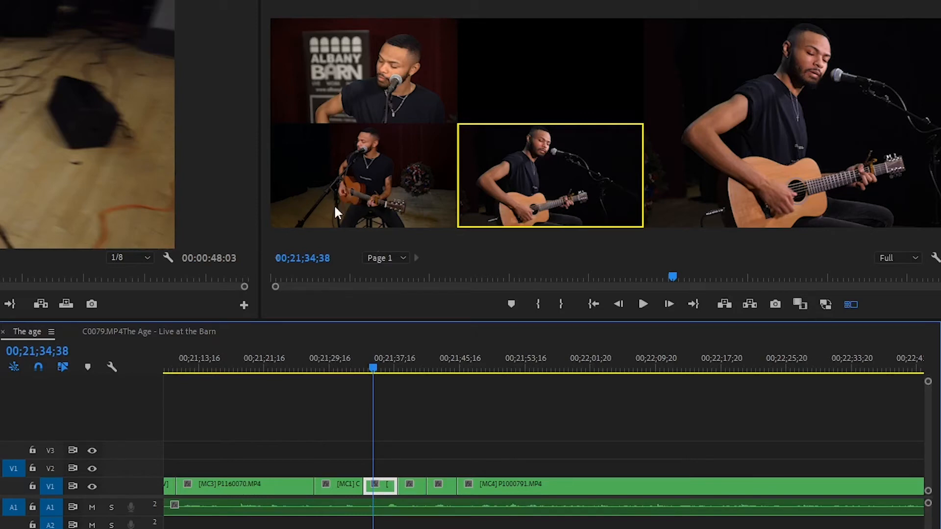
{"action": "left_click", "coordinate": [340, 179]}
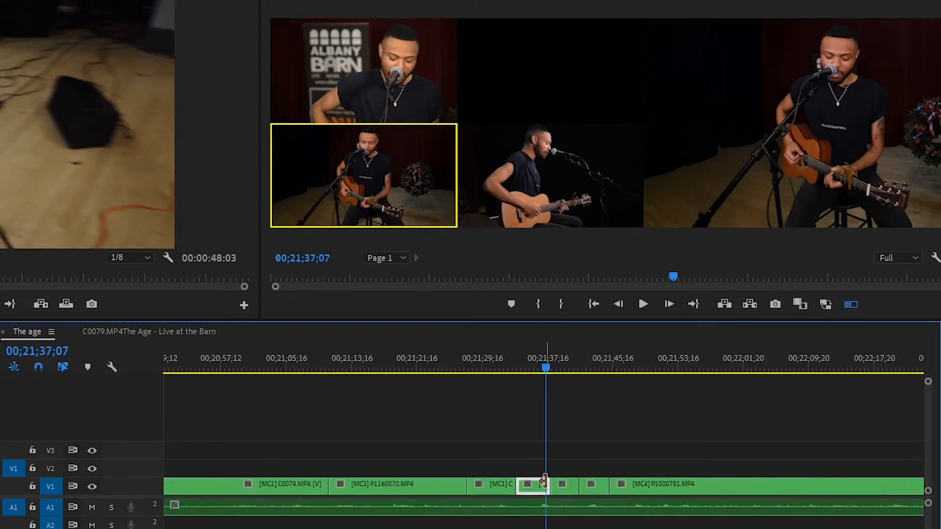
Step: Adjust the cut between the camera 3 segment and the following camera 1 segment near 00;21;37
{"action": "key", "text": "equal"}
{"action": "key", "text": "equal"}
{"action": "key", "text": "equal"}
{"action": "key", "text": "equal"}
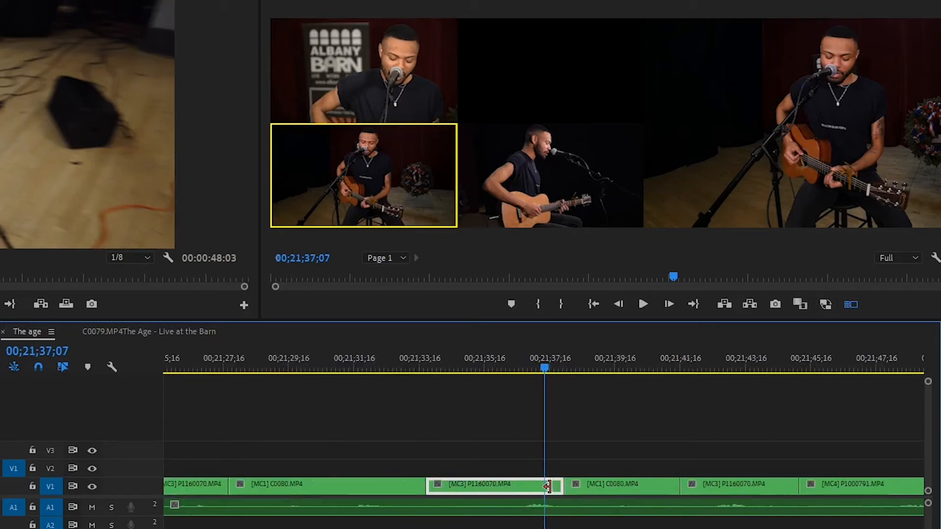
{"action": "left_click_drag", "start_coordinate": [613, 482], "coordinate": [583, 489]}
Step: Play the sequence from 00;21;22;44 and switch live to camera 4 at about 00;21;26
{"action": "scroll", "coordinate": [584, 489], "scroll_direction": "down", "scroll_amount": 6}
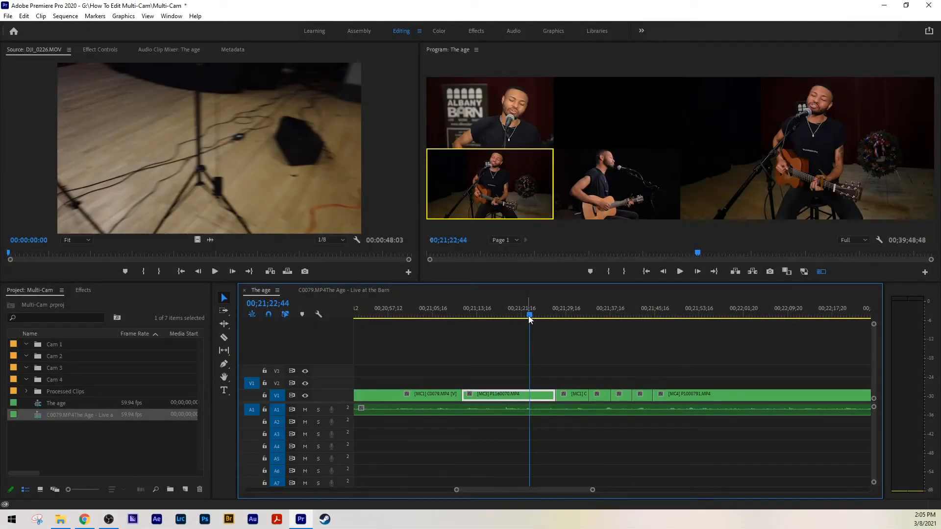
{"action": "left_click", "coordinate": [681, 272]}
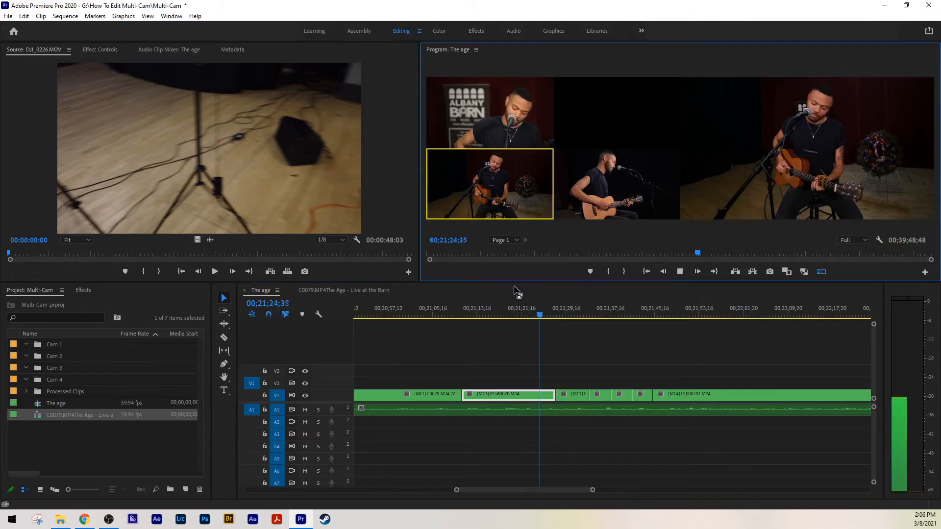
{"action": "left_click", "coordinate": [601, 196]}
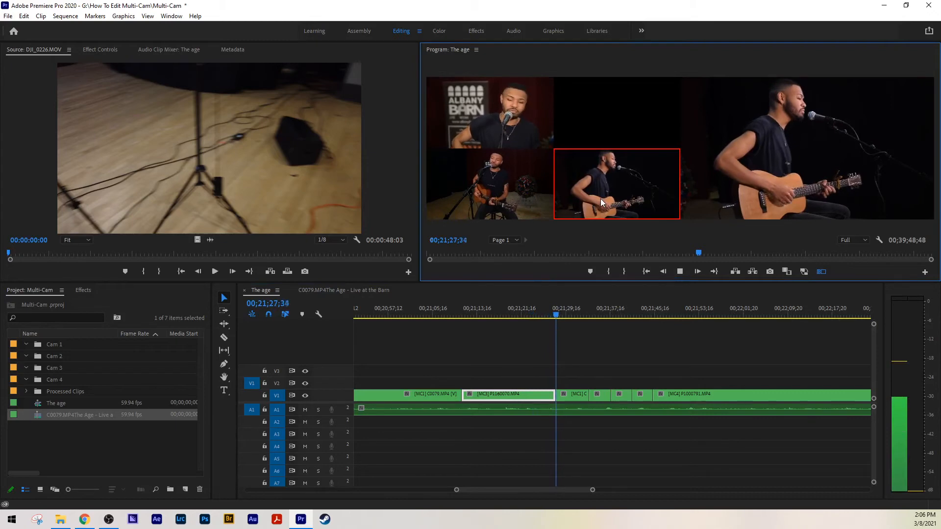